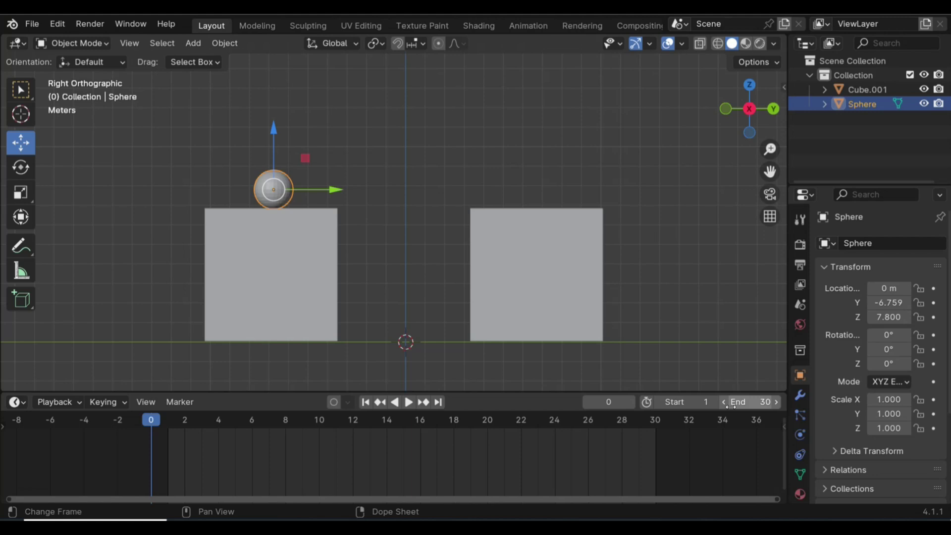
Insert a keyframe at frame 1 for the sphere resting on top of the block on the negative Y side
key(space)
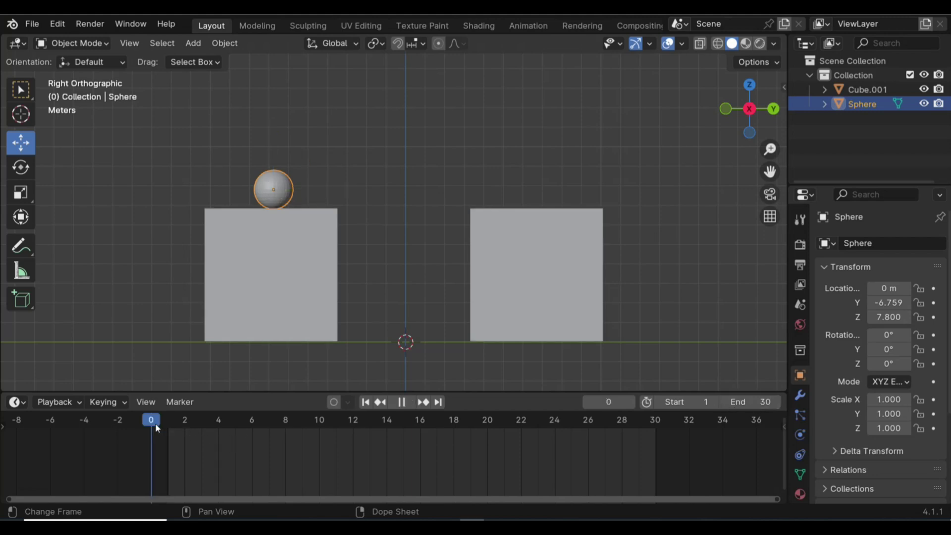
key(space)
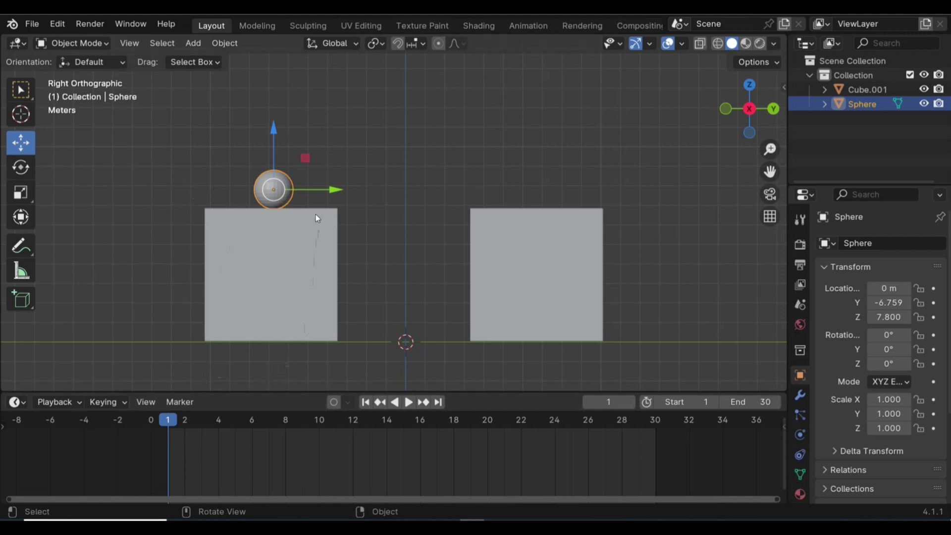
key(i)
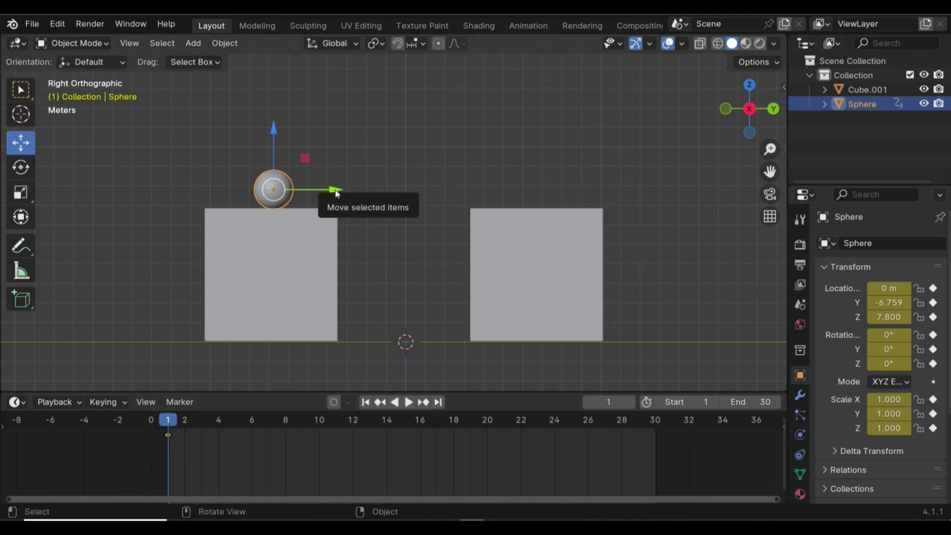
At frame 4, move the sphere to about Y -3.25 m, Z 10.39 m and insert a keyframe
key(space)
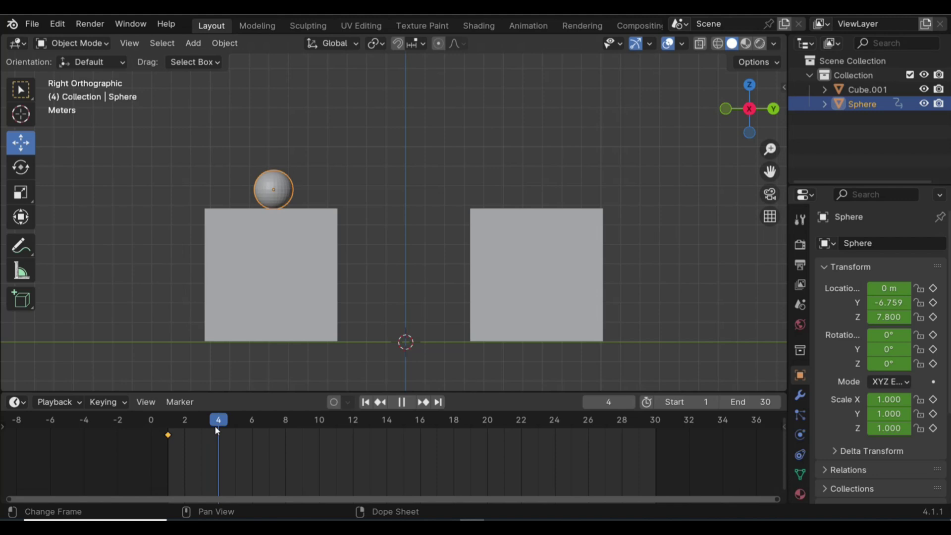
key(space)
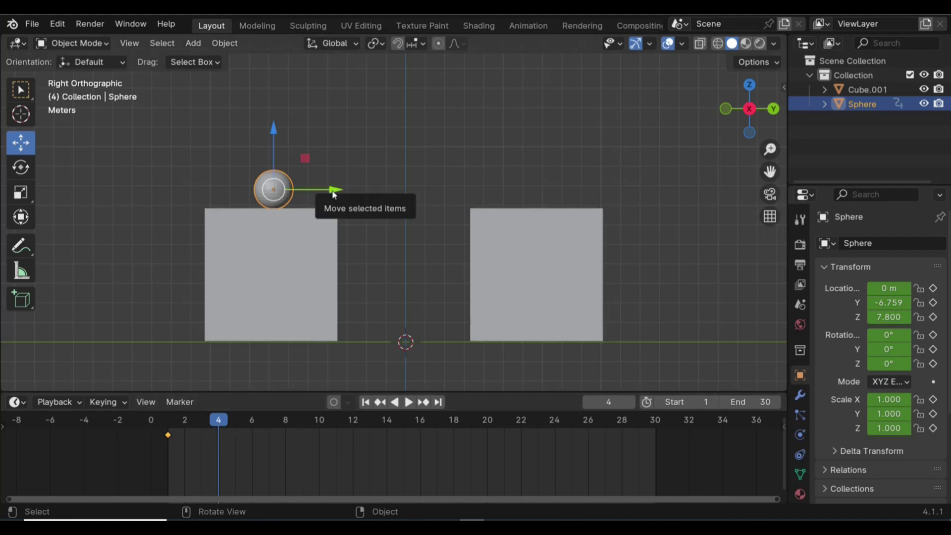
drag(334, 193, 404, 205)
drag(341, 128, 340, 77)
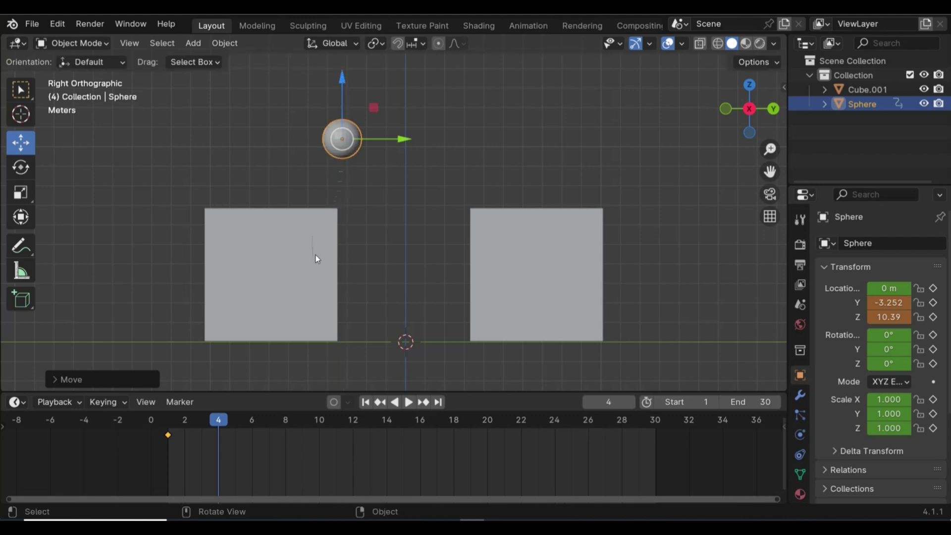
key(i)
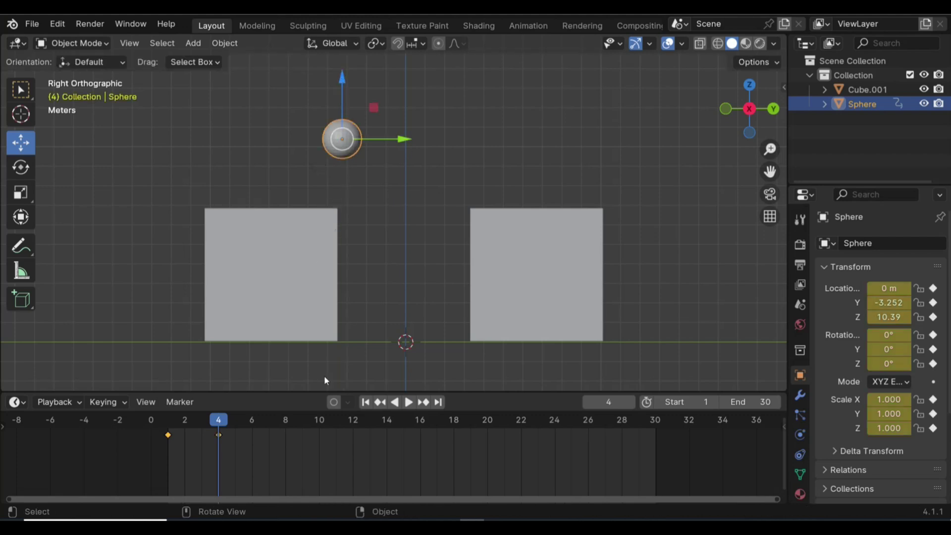
At frame 8, raise the sphere midway between the blocks to about Y -0.03 m, Z 12.55 m and keyframe it
drag(221, 426, 282, 425)
drag(407, 139, 476, 149)
drag(415, 83, 403, 44)
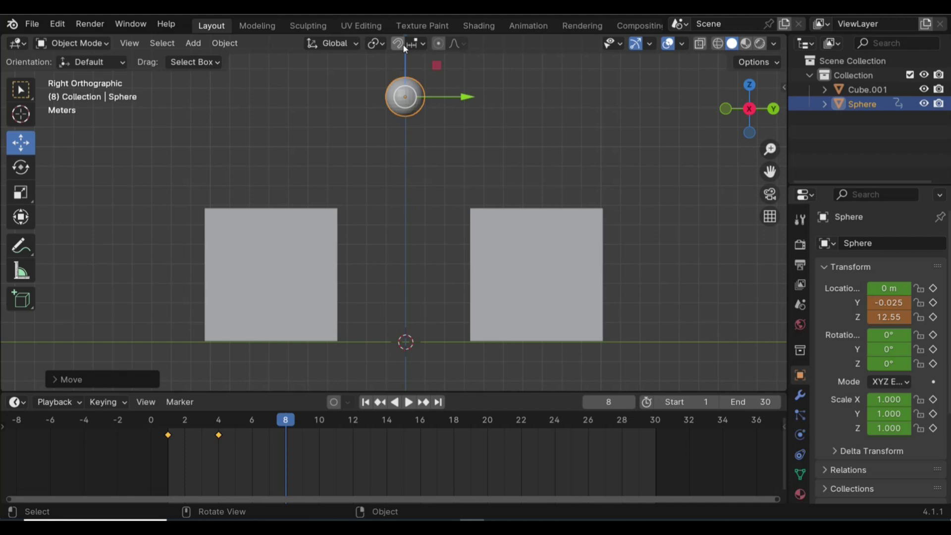
key(i)
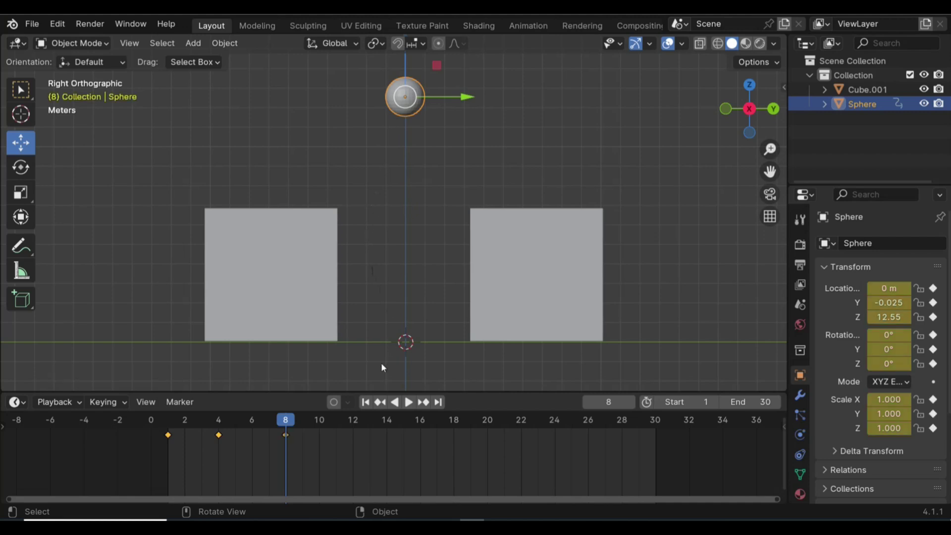
At frame 12, move the sphere towards the second block to about Y 4.45 m, Z 10.41 m and keyframe it
drag(286, 421, 360, 422)
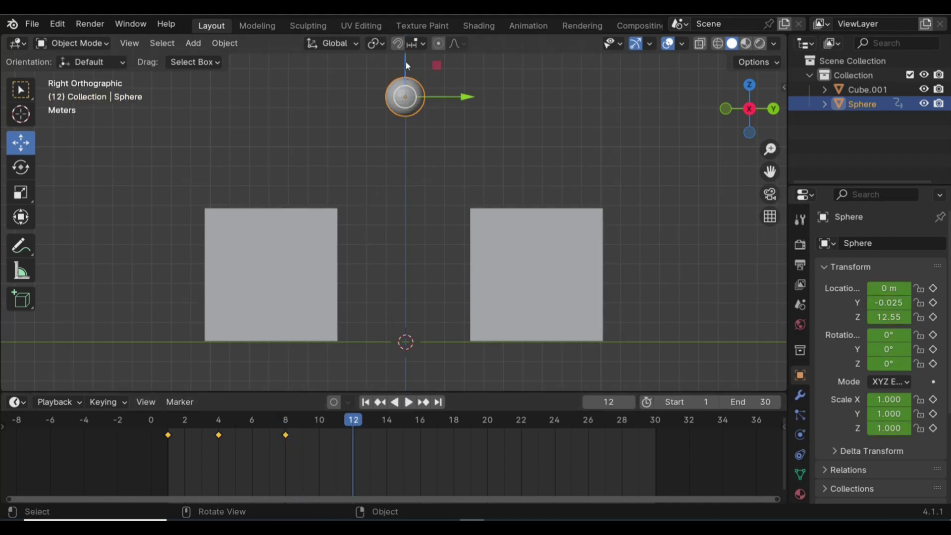
drag(465, 102, 551, 99)
drag(492, 61, 508, 105)
key(i)
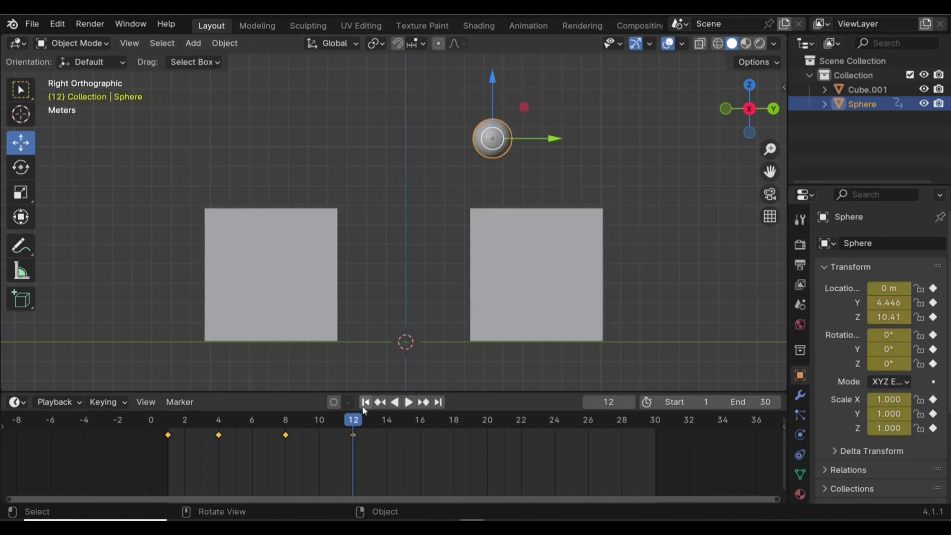
At frame 16, land the sphere on the second block at about Y 7.04 m, Z 7.88 m and insert a keyframe
key(space)
key(space)
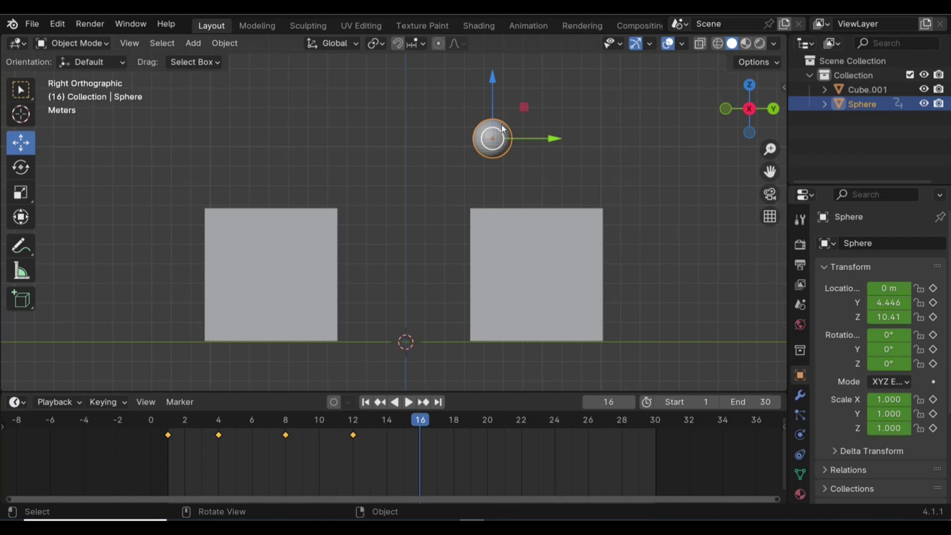
drag(490, 78, 498, 133)
drag(552, 188, 602, 189)
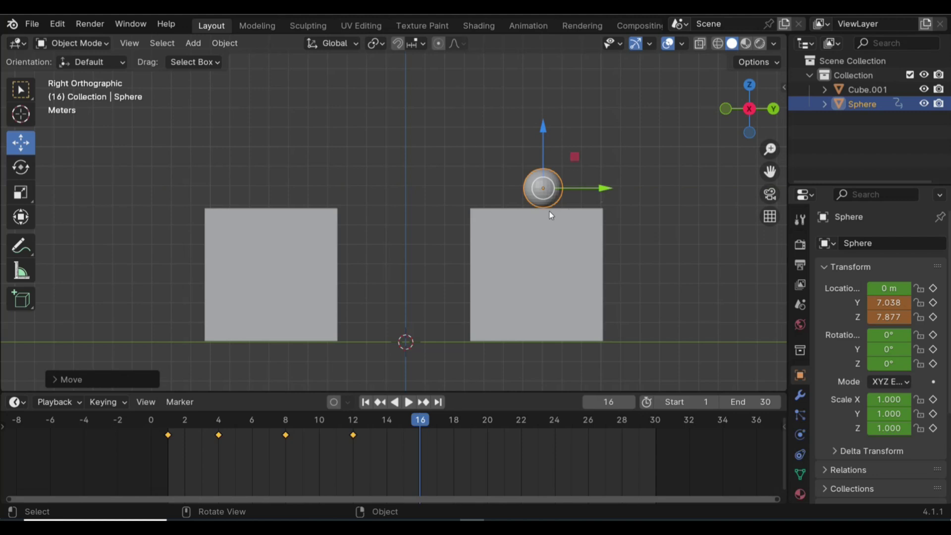
key(i)
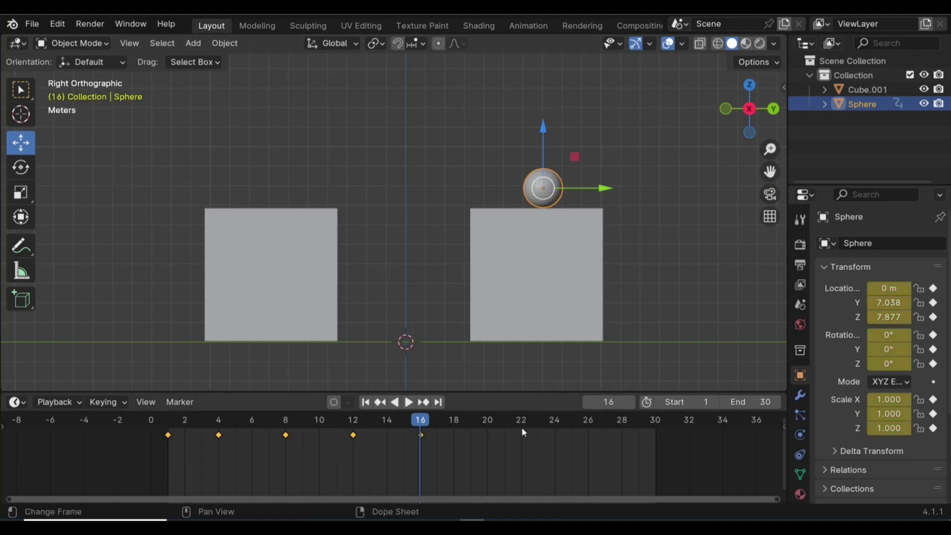
Return the timeline to frame 0 and delete all of the sphere's keyframes
drag(422, 425, 149, 494)
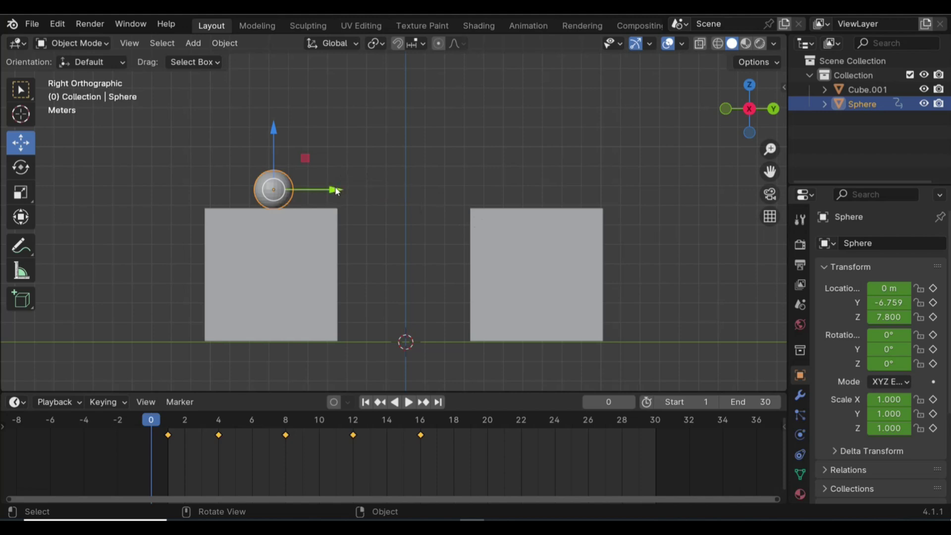
mouse_move(337, 191)
mouse_down()
mouse_move(611, 193)
mouse_move(346, 196)
mouse_up()
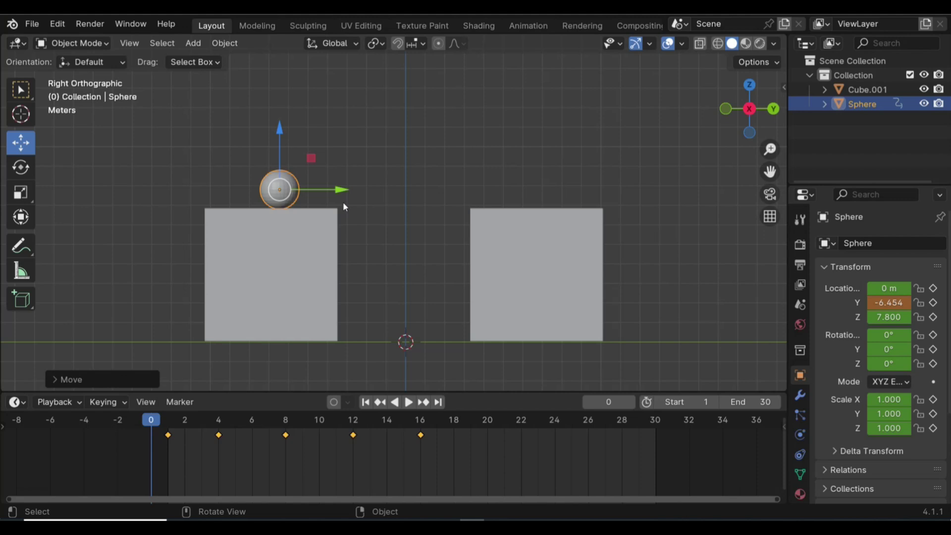
key(ctrl+z)
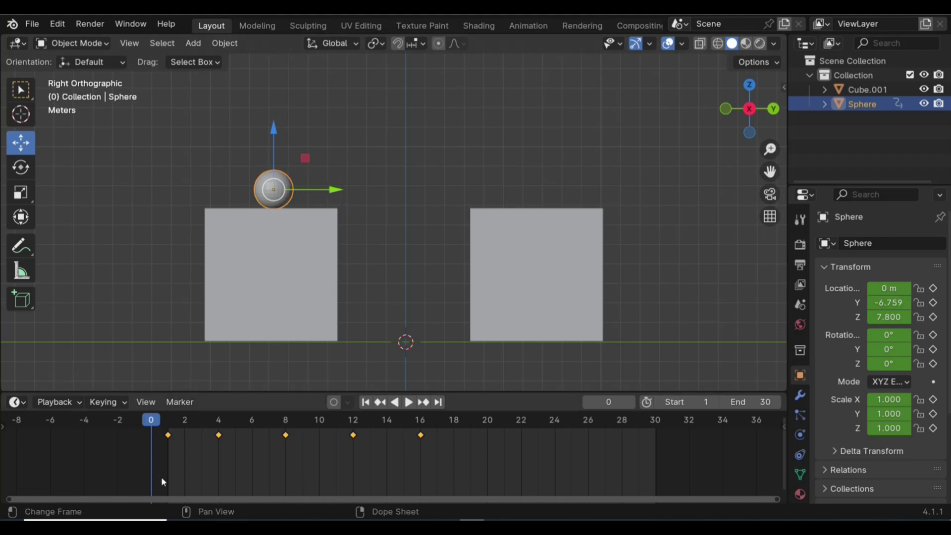
drag(78, 464, 470, 434)
key(Delete)
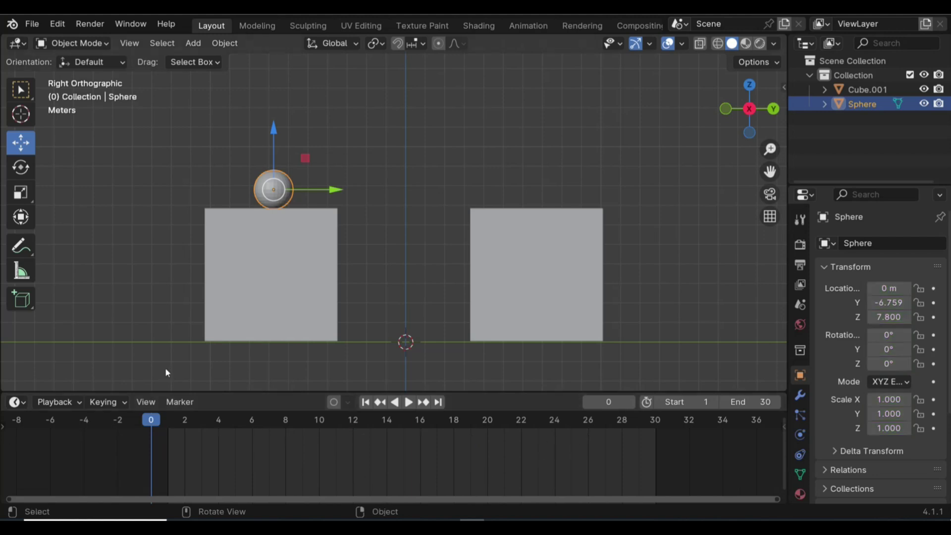
Insert a new starting keyframe for the sphere at frame 1
click(167, 425)
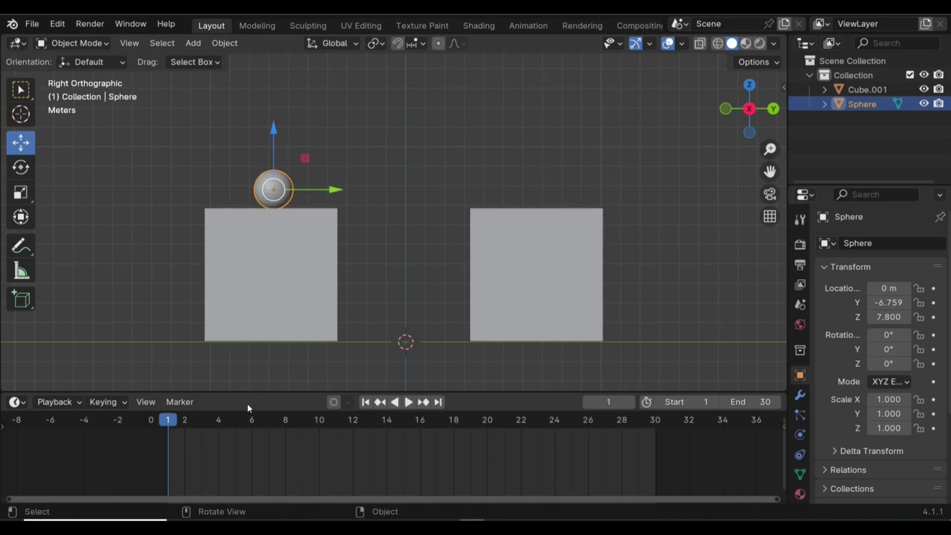
key(i)
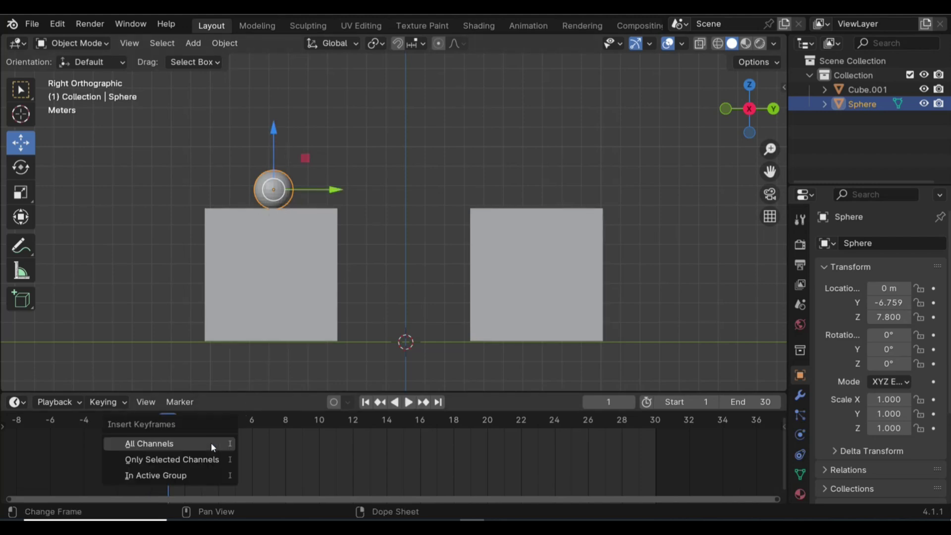
click(224, 445)
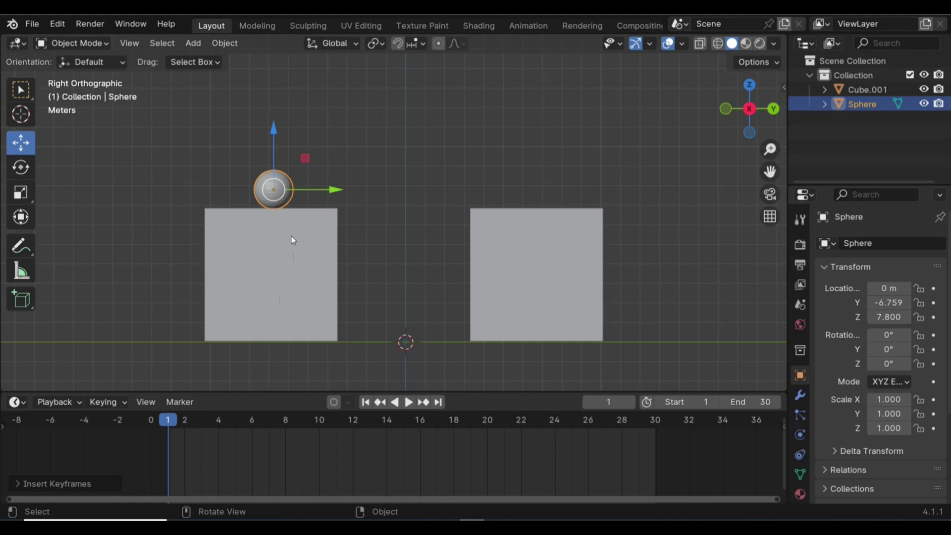
click(213, 148)
click(261, 187)
key(i)
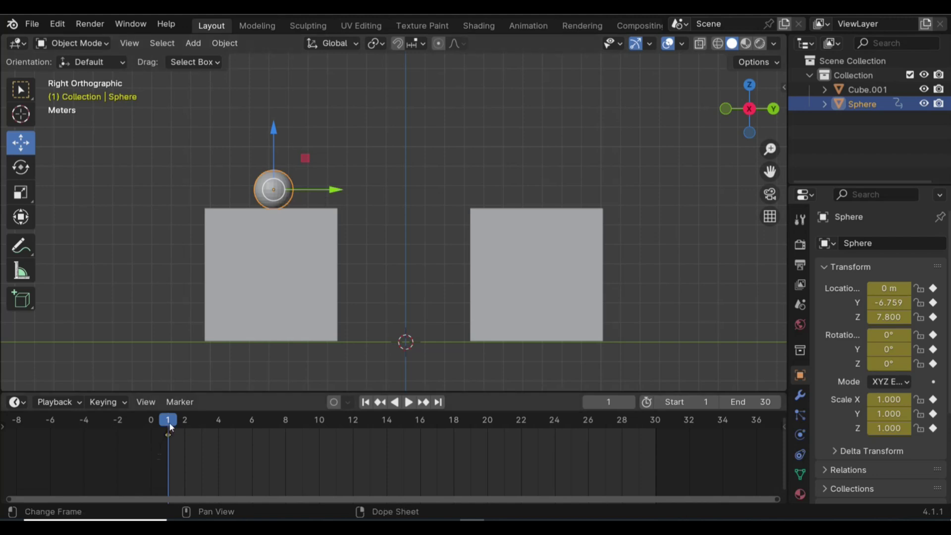
At frame 16, move the sphere along Y onto the second block, to about 6.96 m, and insert a keyframe
drag(168, 422, 416, 436)
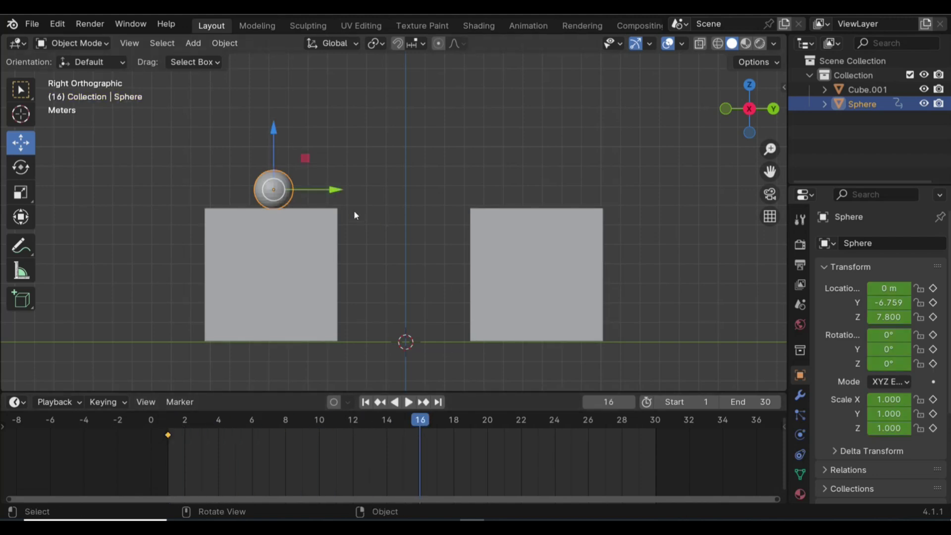
drag(336, 189, 608, 199)
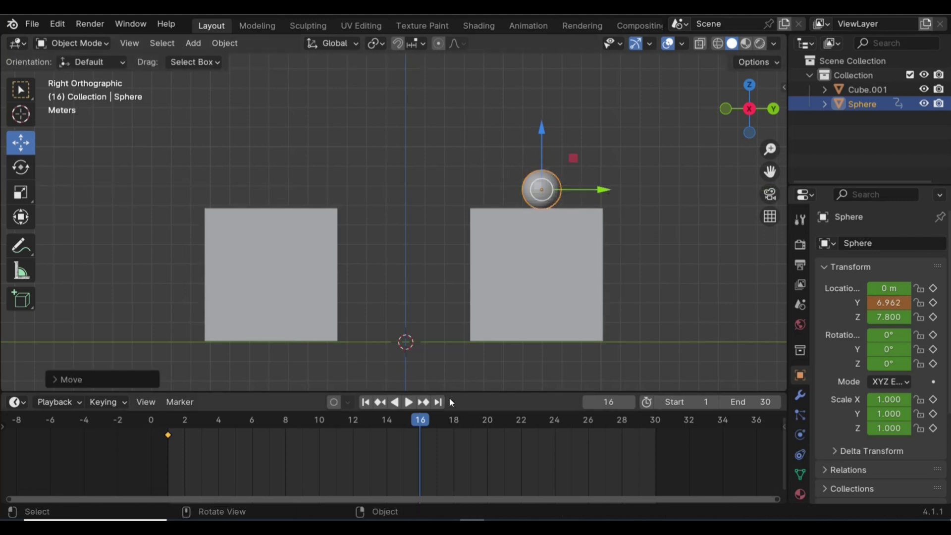
key(i)
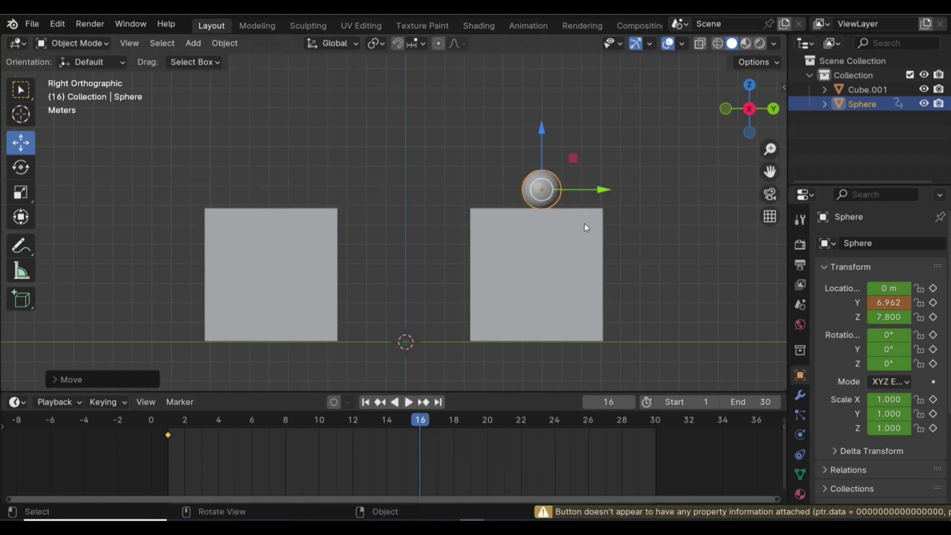
click(635, 119)
click(557, 191)
key(i)
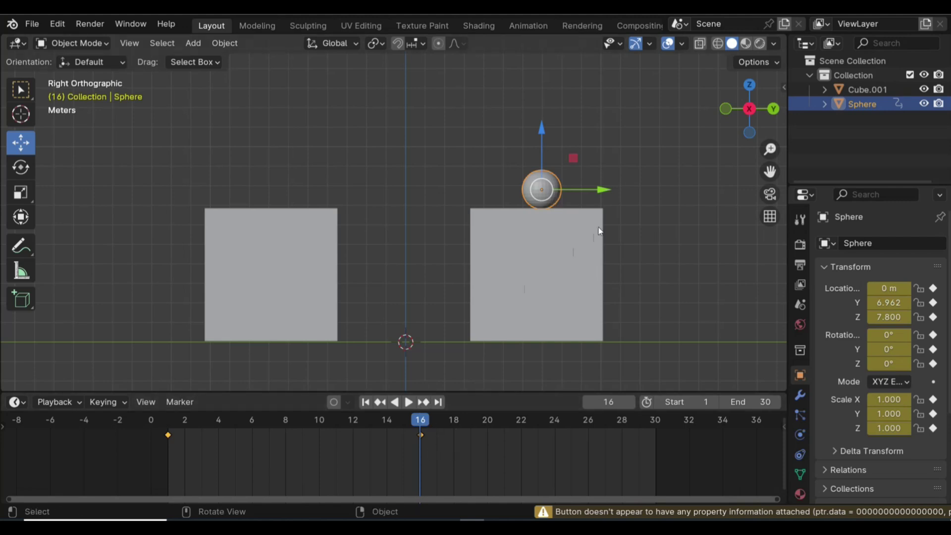
At frame 8, center the sphere between the blocks at about Y 0 m, raise it to about Z 11.96 m, and keyframe it
drag(424, 425, 172, 447)
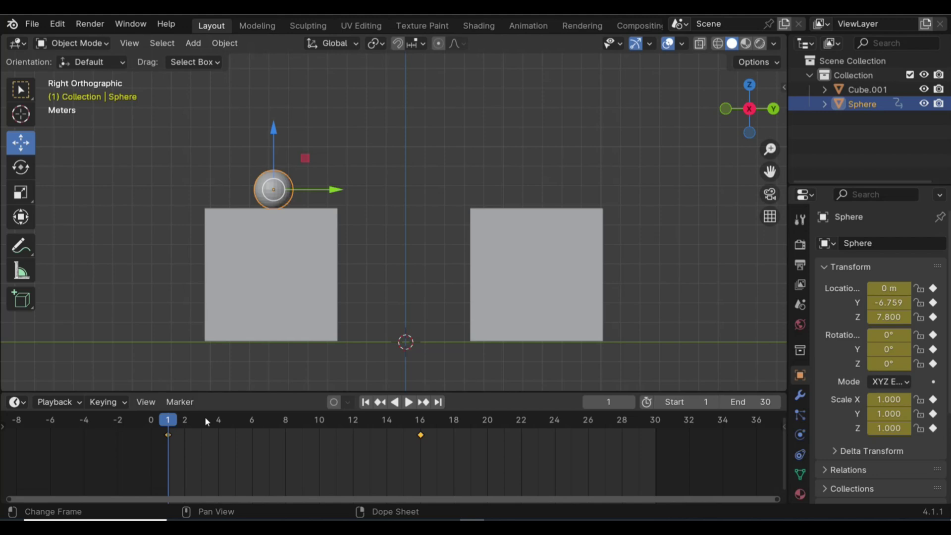
drag(170, 422, 282, 431)
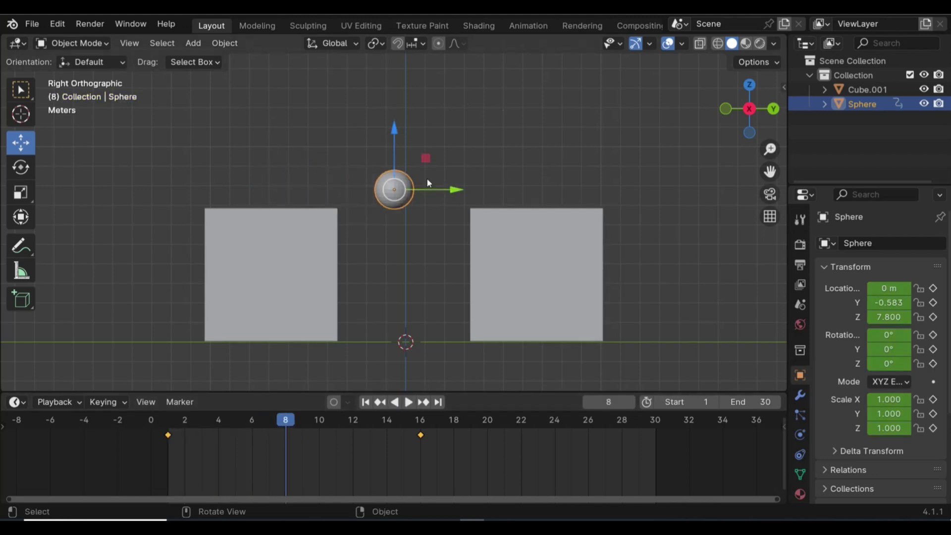
drag(454, 191, 467, 189)
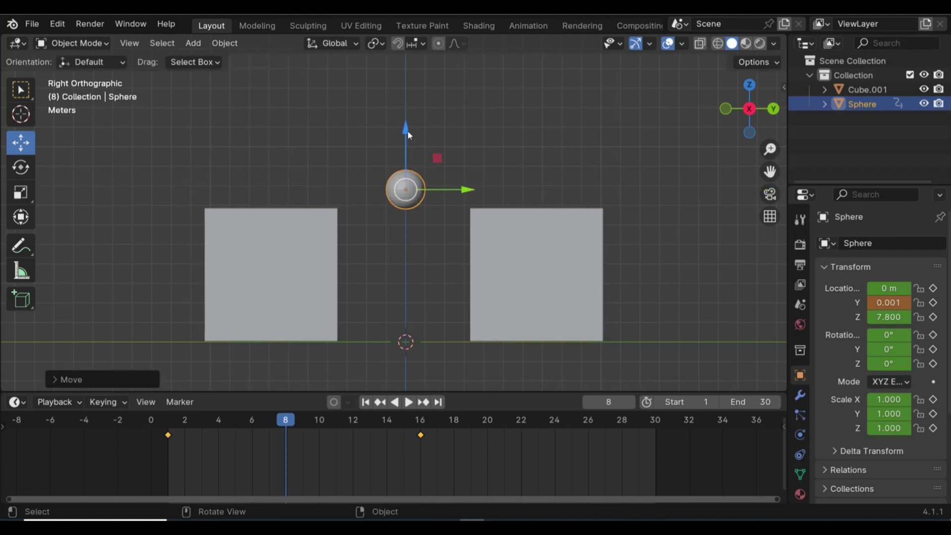
drag(407, 129, 409, 49)
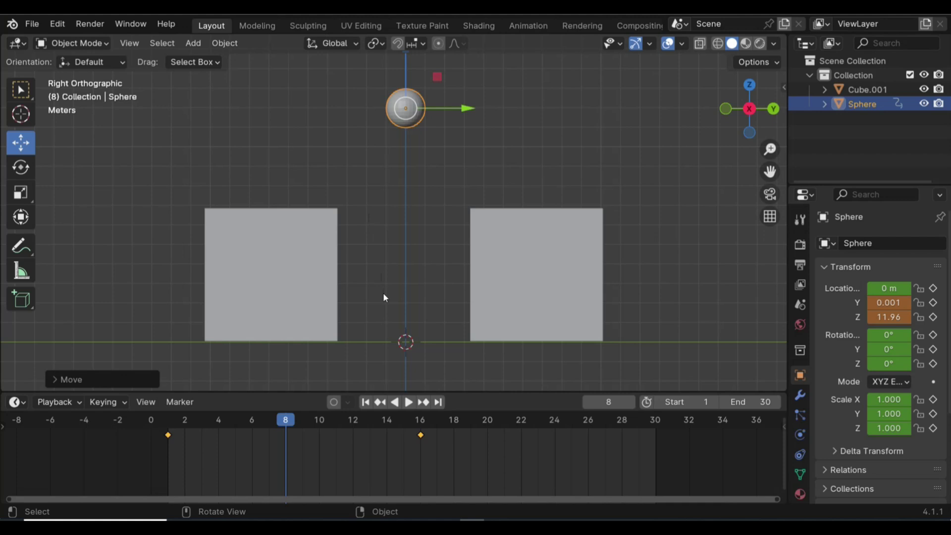
key(i)
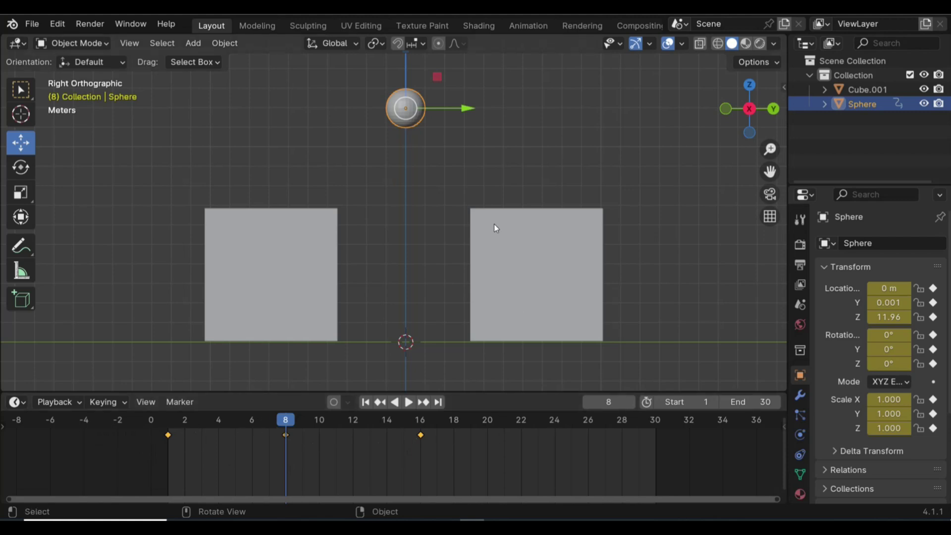
Insert a keyframe on all channels of the sphere at frame 3, and advance the timeline to frame 5
drag(278, 419, 201, 487)
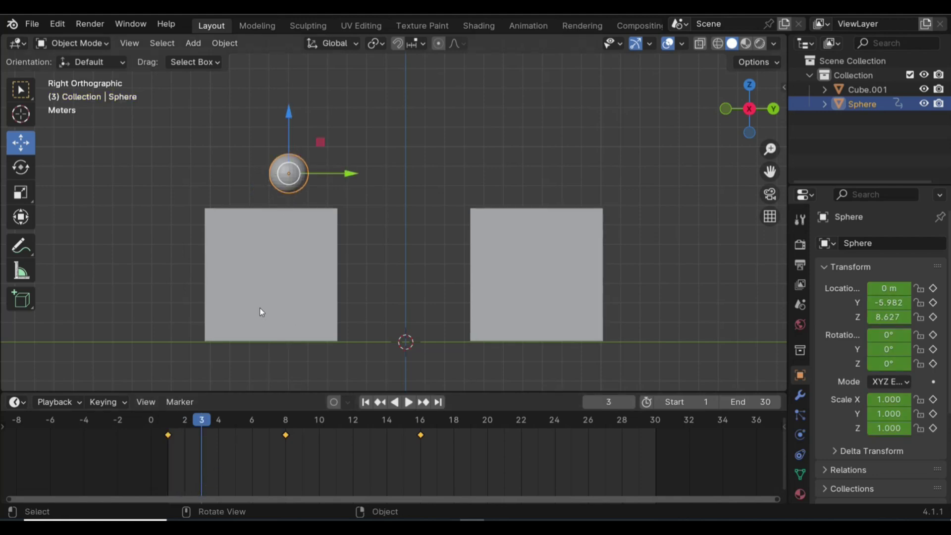
key(i)
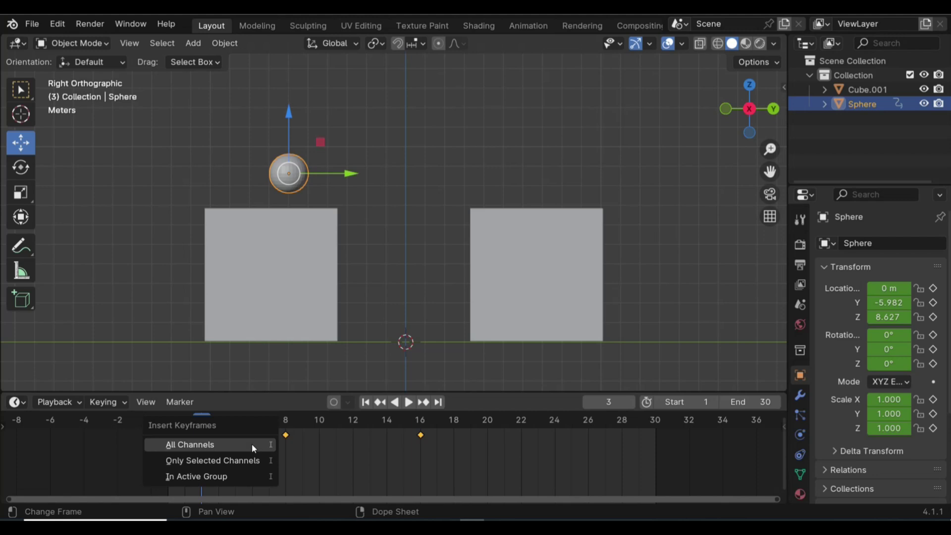
click(252, 443)
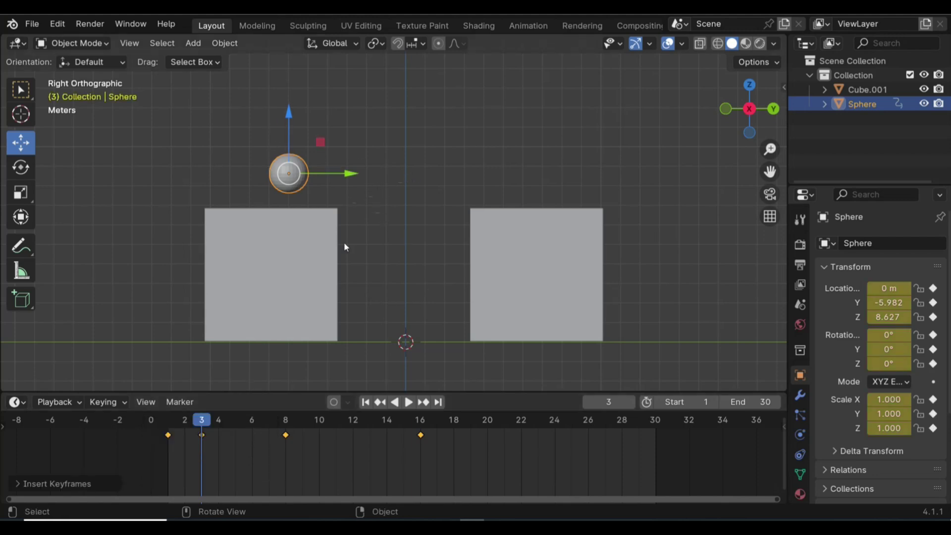
key(space)
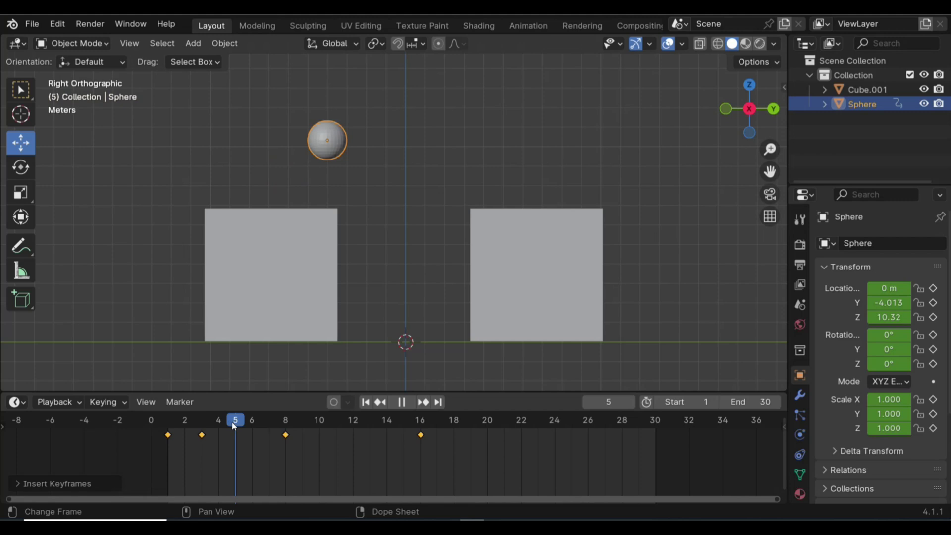
Stop the playback at frame 5 and insert a keyframe for the sphere there
key(space)
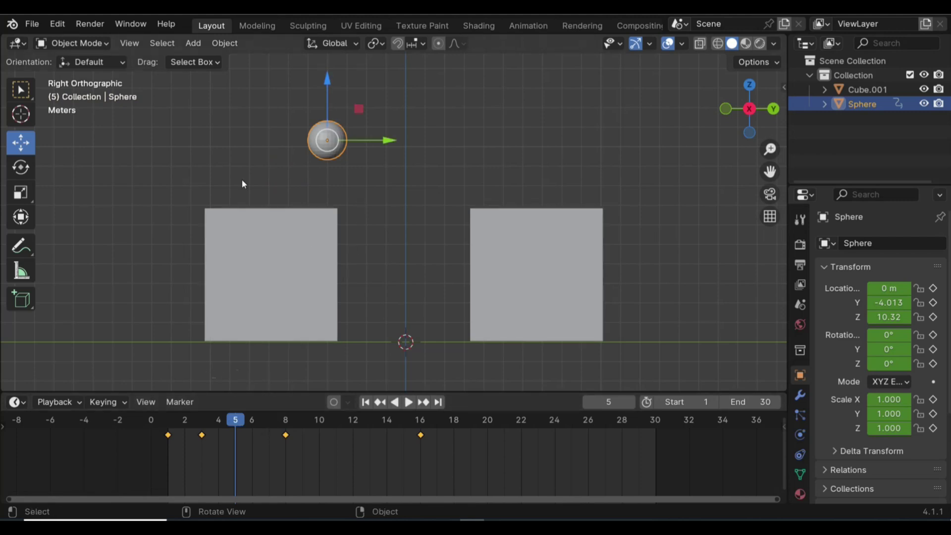
click(294, 144)
click(309, 146)
key(i)
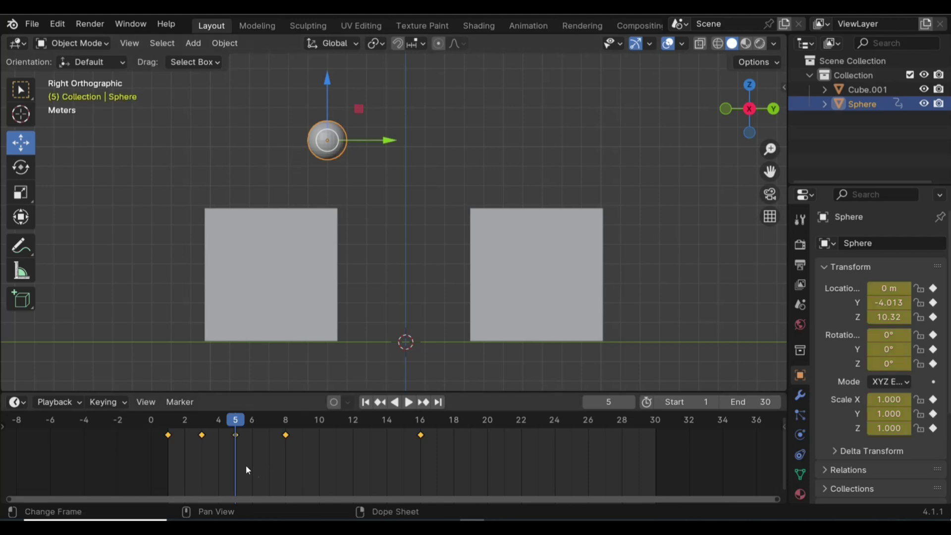
Insert keyframes on all channels of the sphere at frames 11 and 14, keeping its interpolated positions
drag(239, 422, 327, 435)
key(i)
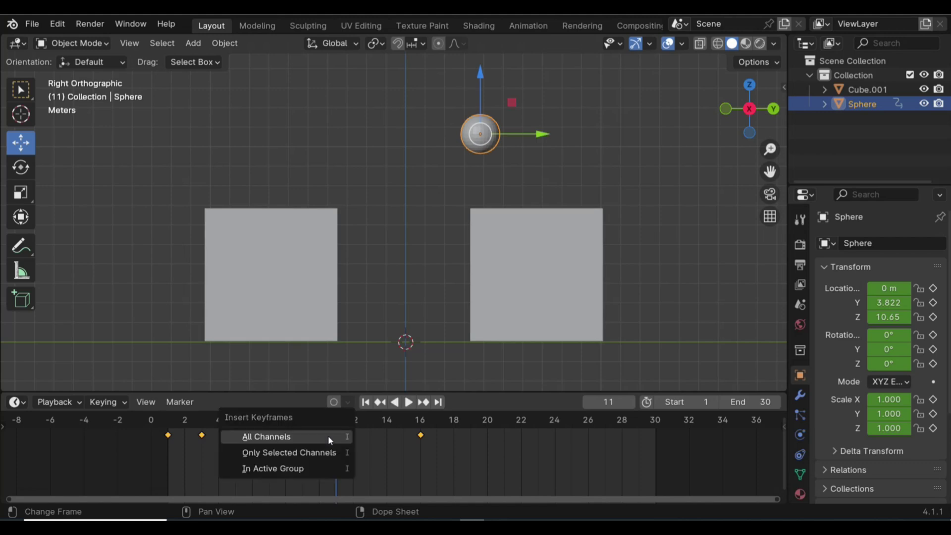
click(328, 435)
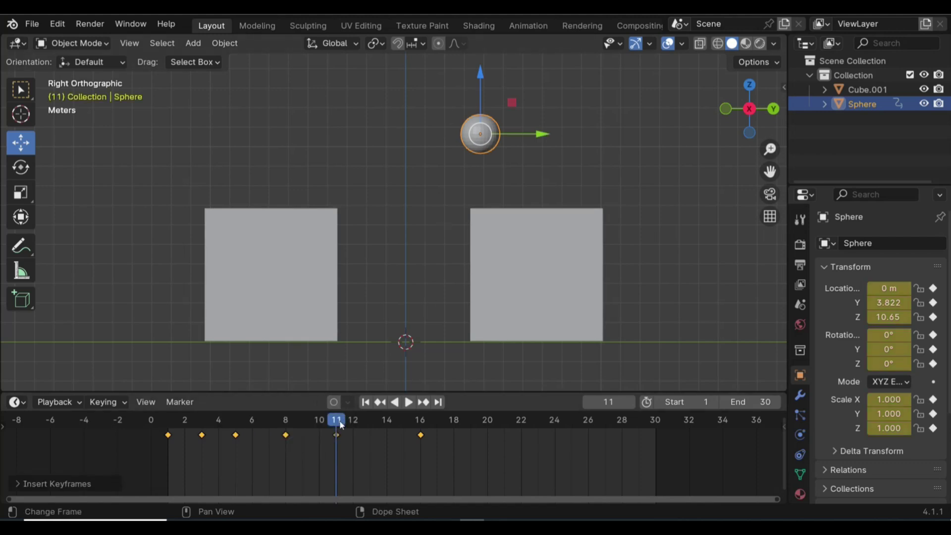
drag(341, 424, 387, 423)
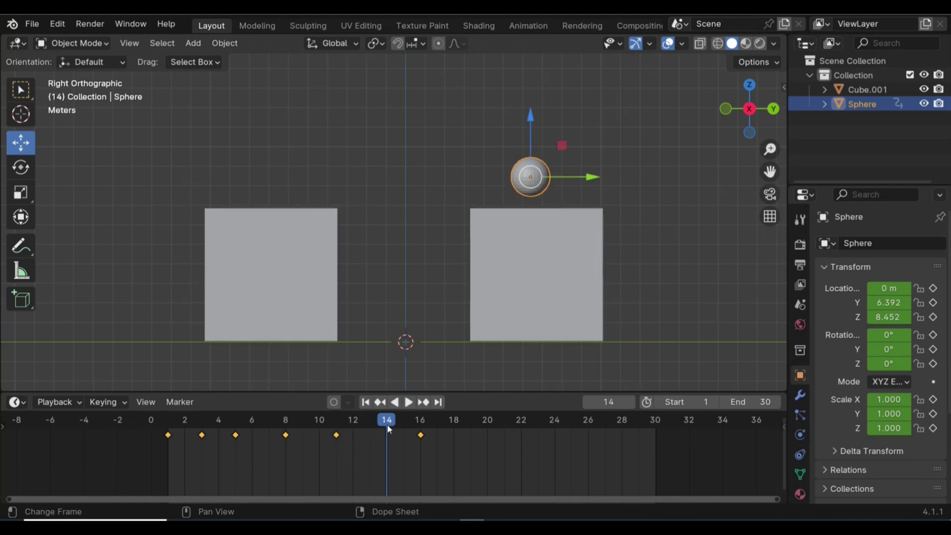
key(i)
click(387, 425)
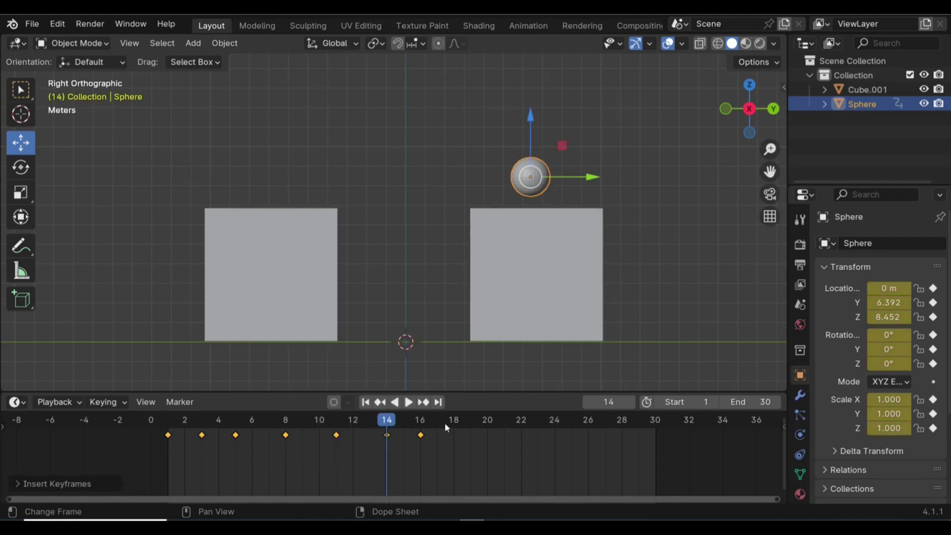
Play and scrub through the sphere's jump to review the arc, then return the timeline to frame 1
key(space)
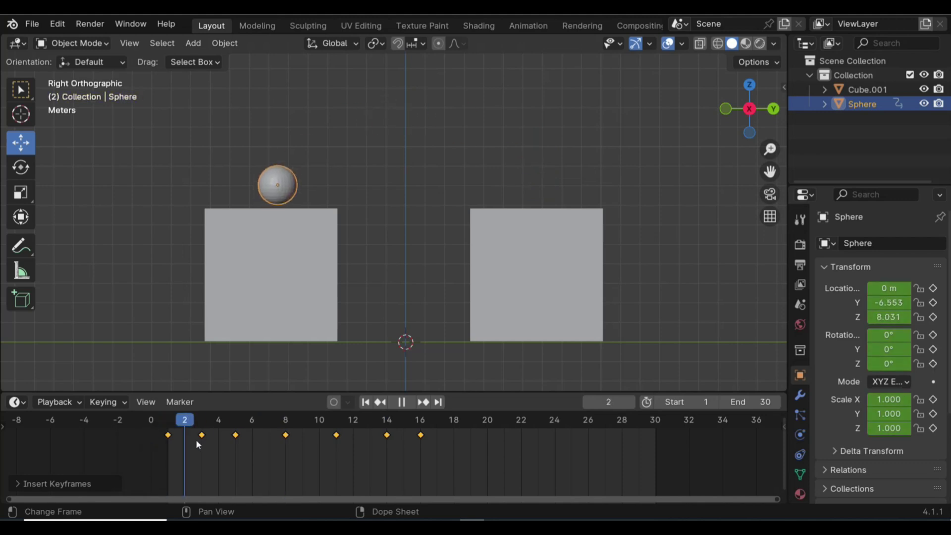
click(152, 452)
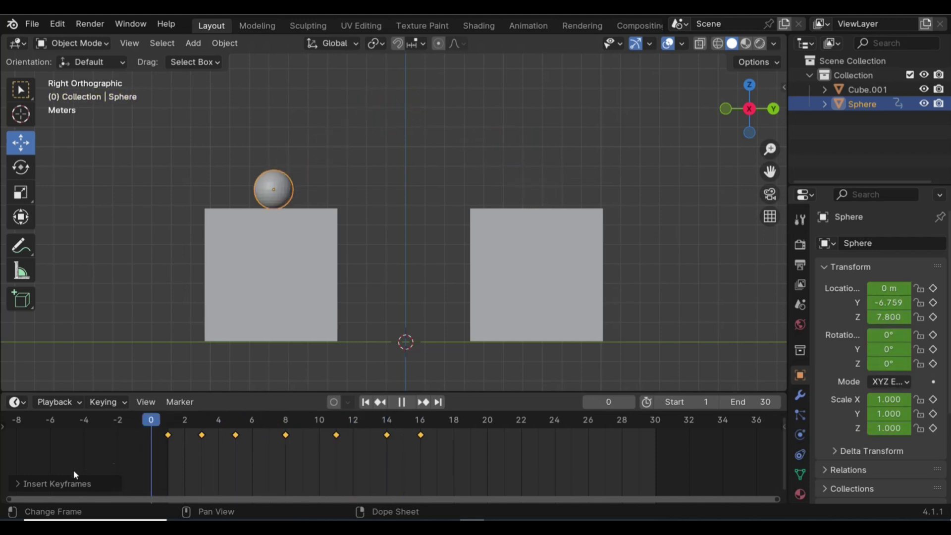
drag(74, 470, 286, 441)
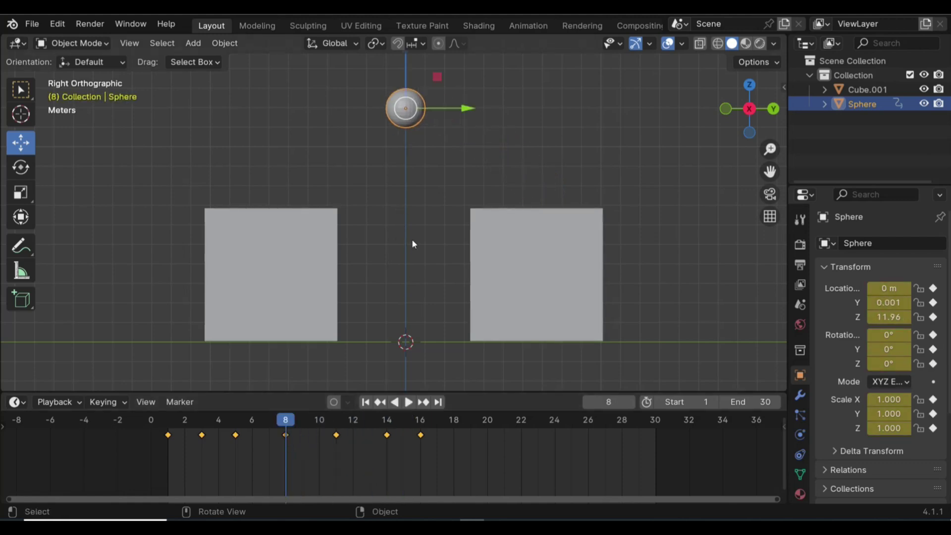
key(space)
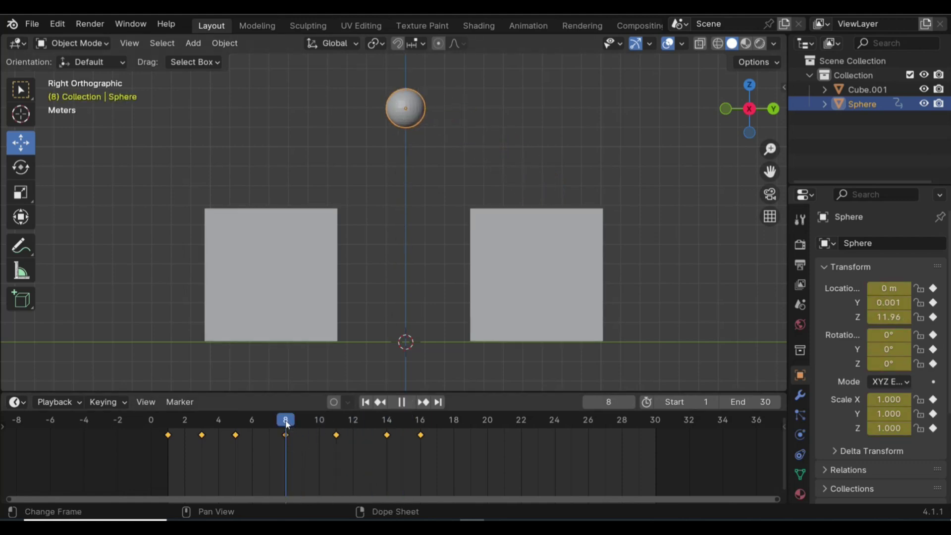
drag(272, 427, 169, 432)
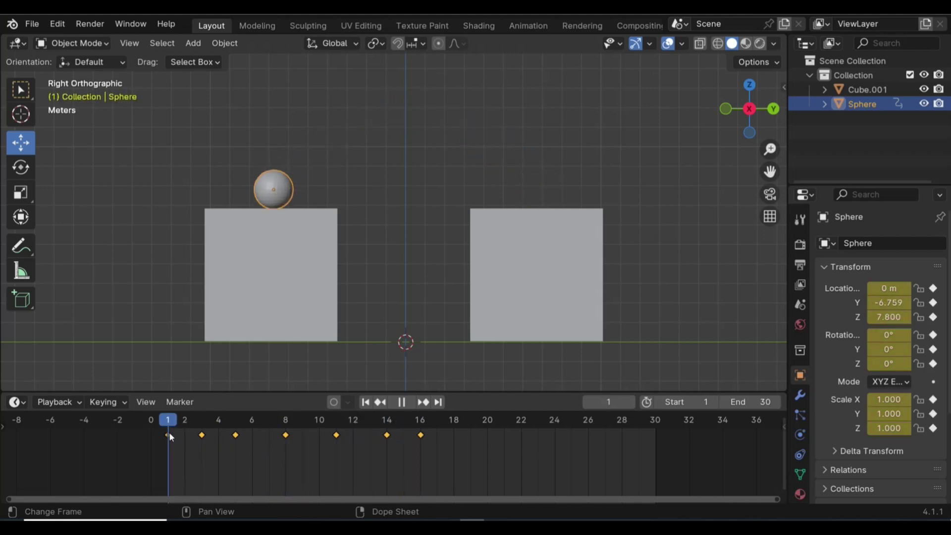
key(space)
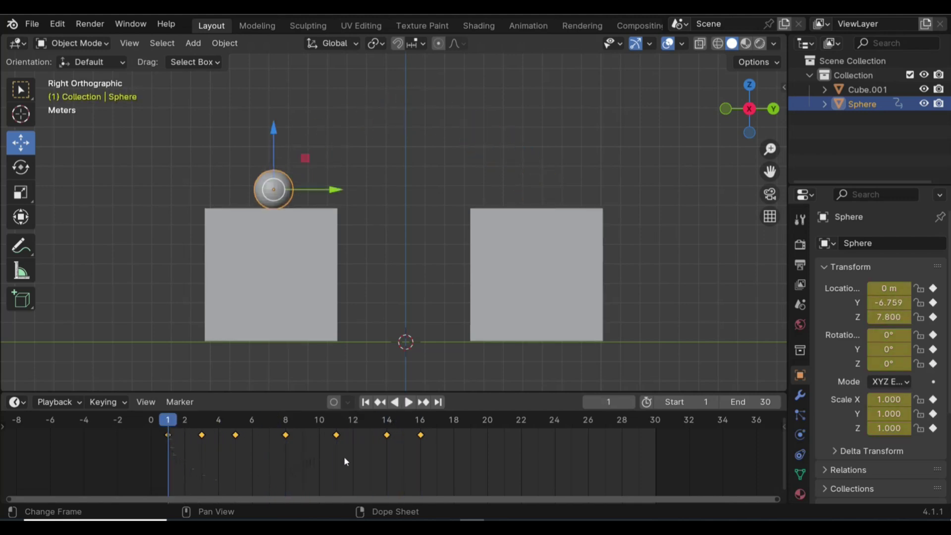